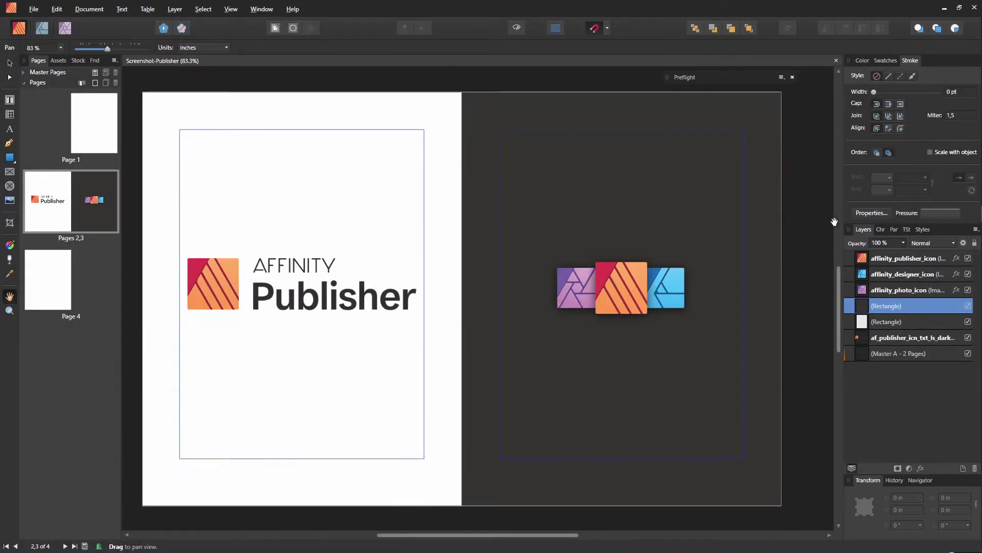
Step: Float the Layers panel over the spread and lengthen it until all seven layers are listed
left_click_drag(866, 234, 600, 149)
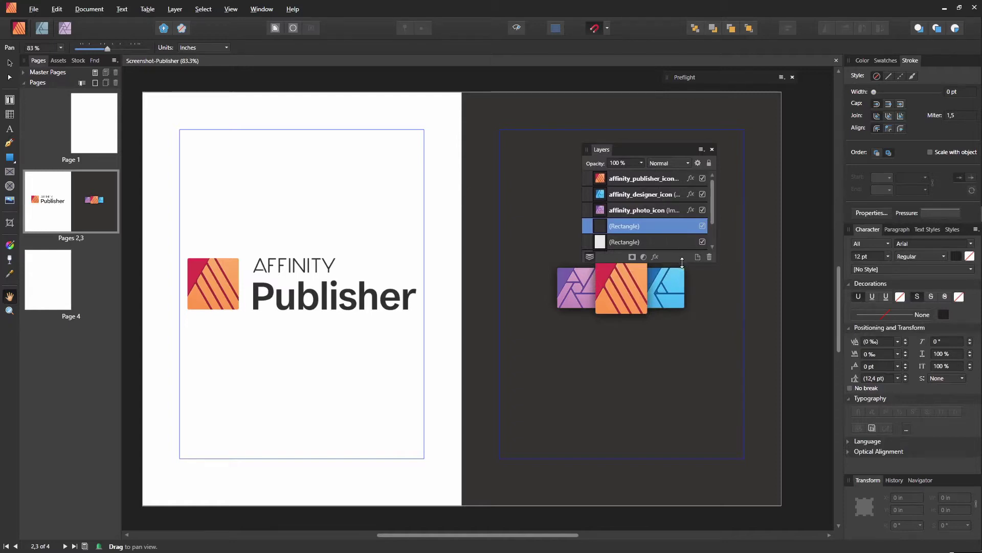
left_click_drag(678, 263, 681, 241)
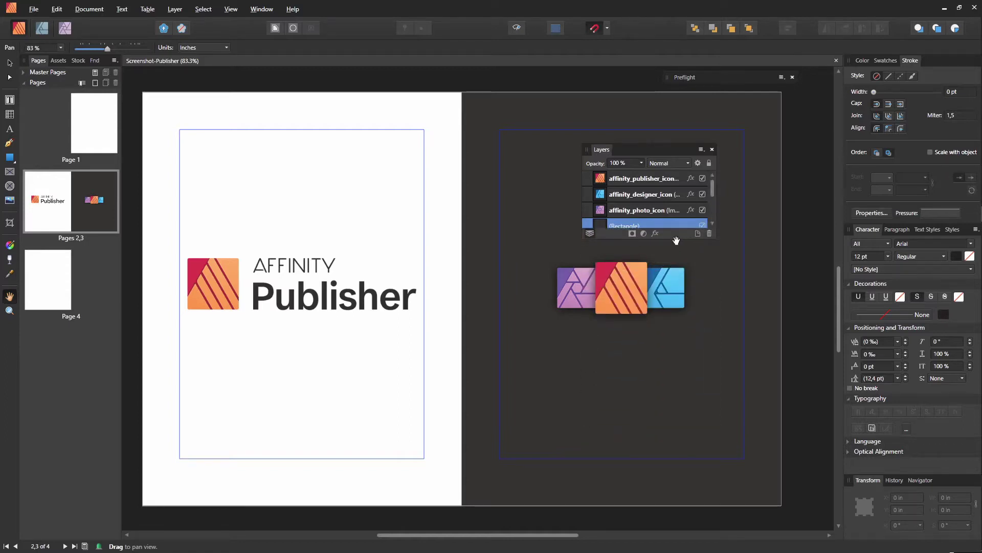
left_click_drag(670, 236, 675, 434)
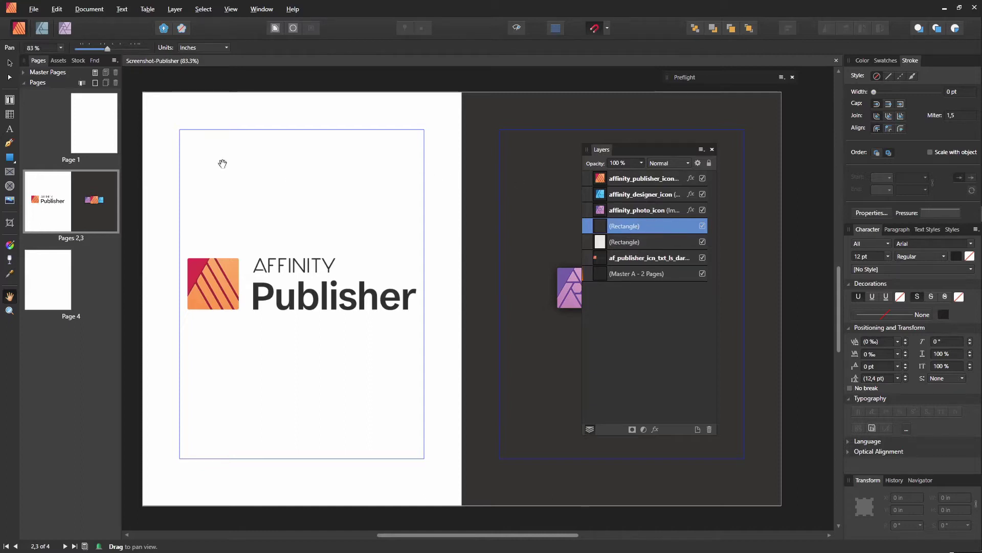
Step: In the Keyboard Shortcuts preferences, assign F7 to the View category's Studio ▸ Layers command
left_click(56, 9)
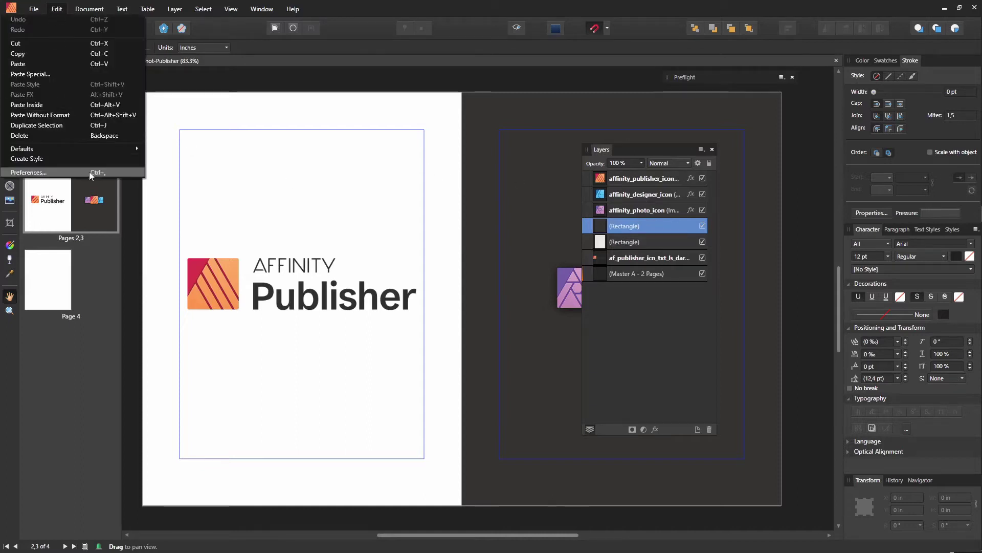
left_click(118, 171)
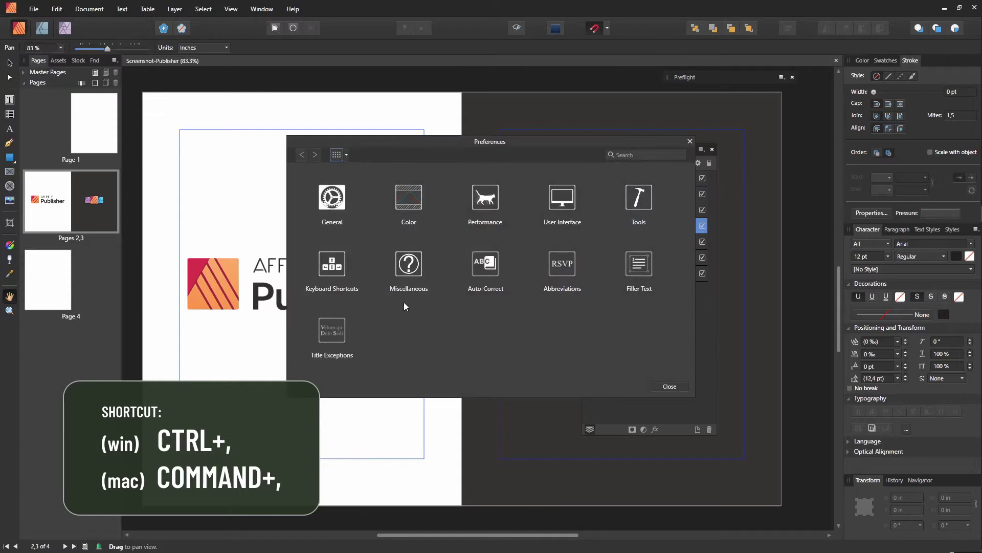
left_click(333, 266)
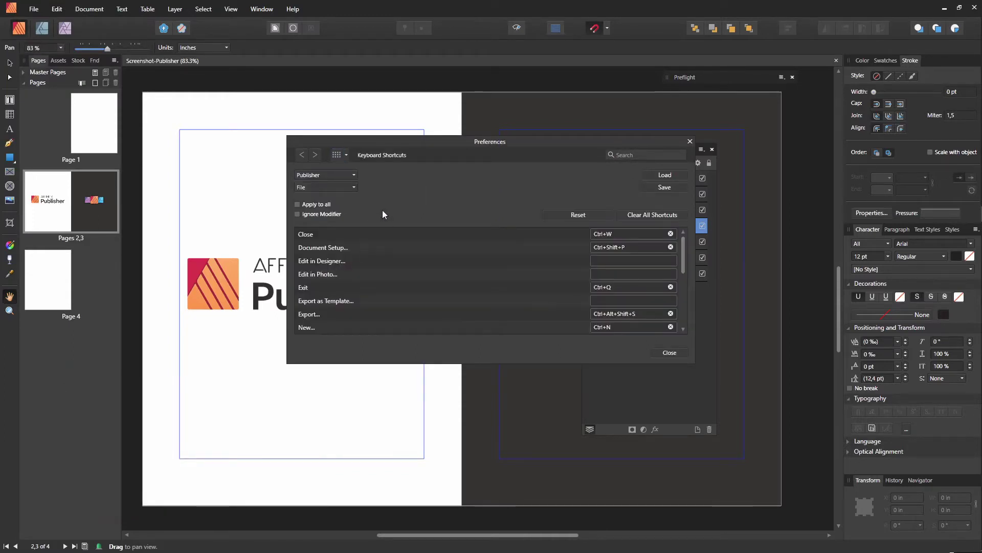
left_click(349, 189)
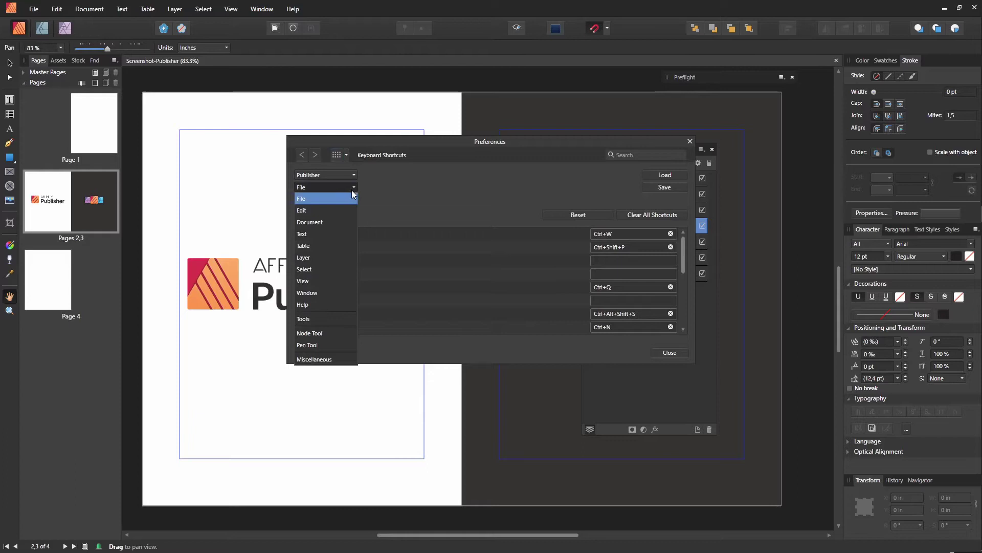
left_click(315, 281)
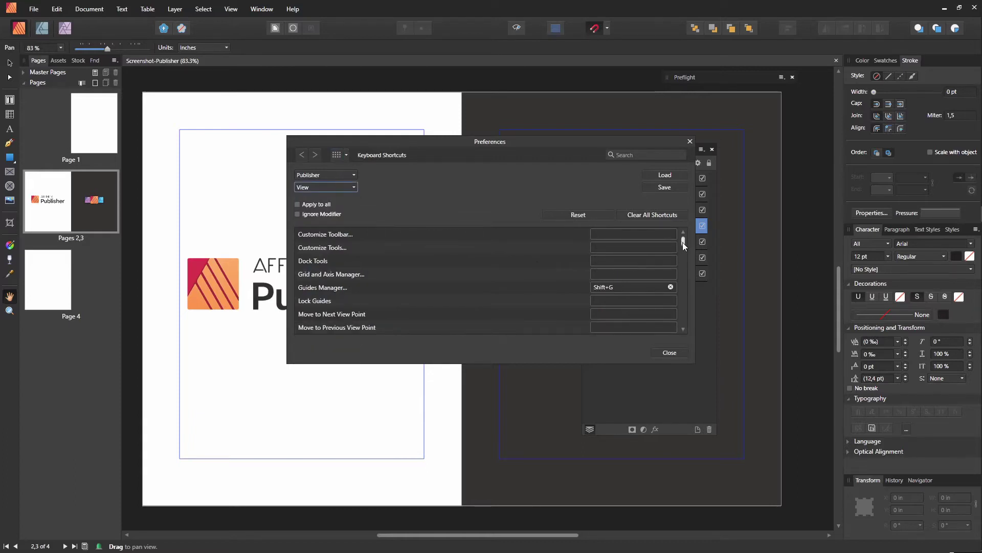
left_click_drag(683, 243, 689, 283)
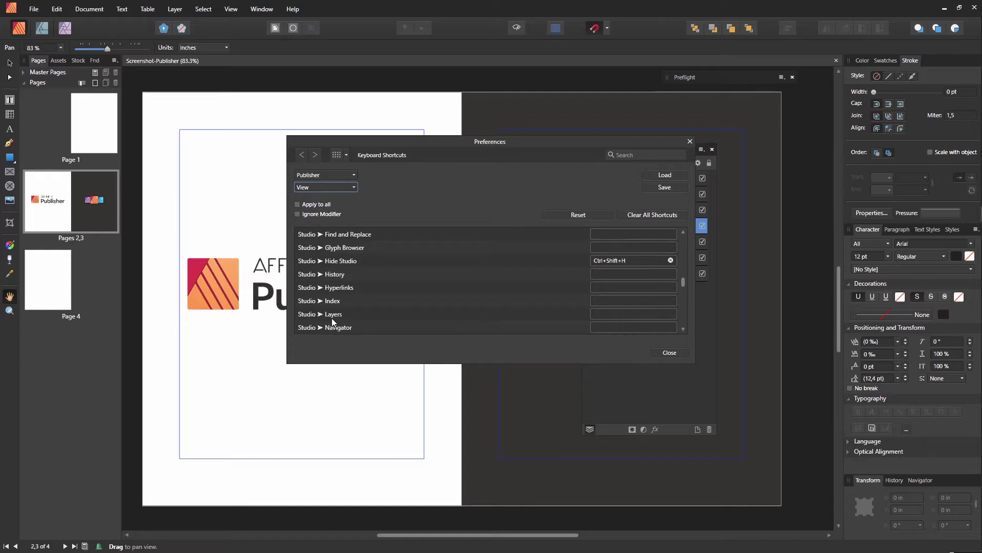
left_click(610, 315)
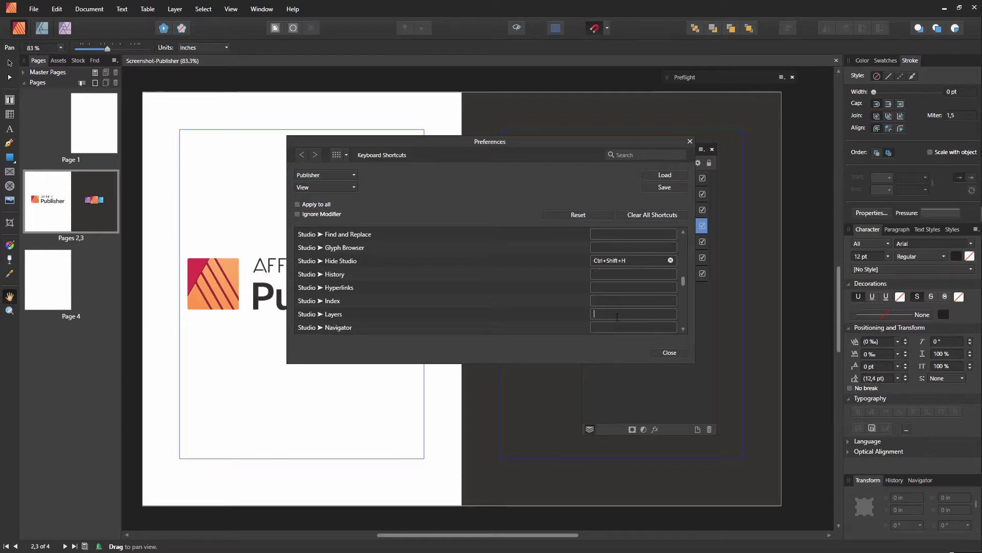
key("F7")
Step: Close Preferences, then press F7 to hide the floating Layers panel and show it again
left_click(669, 353)
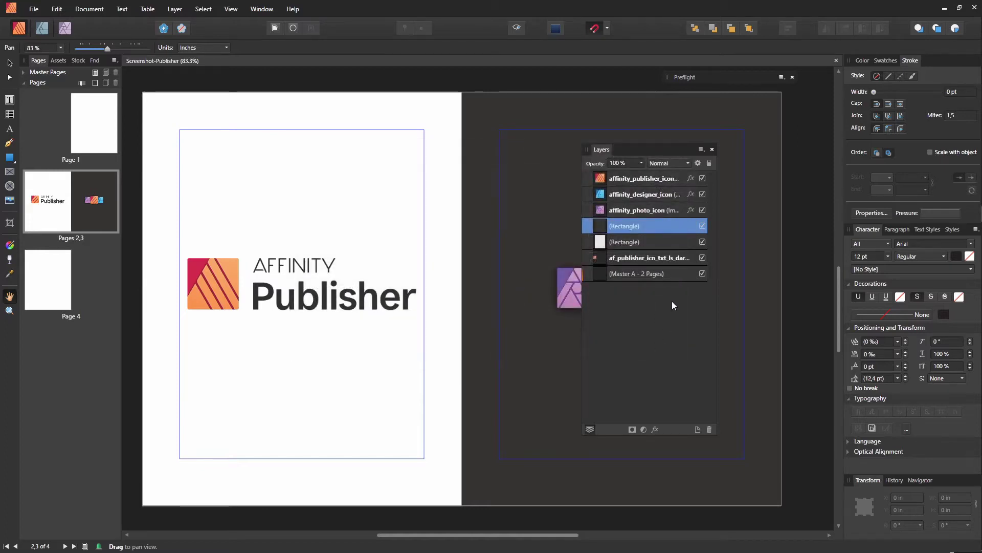
key("F7")
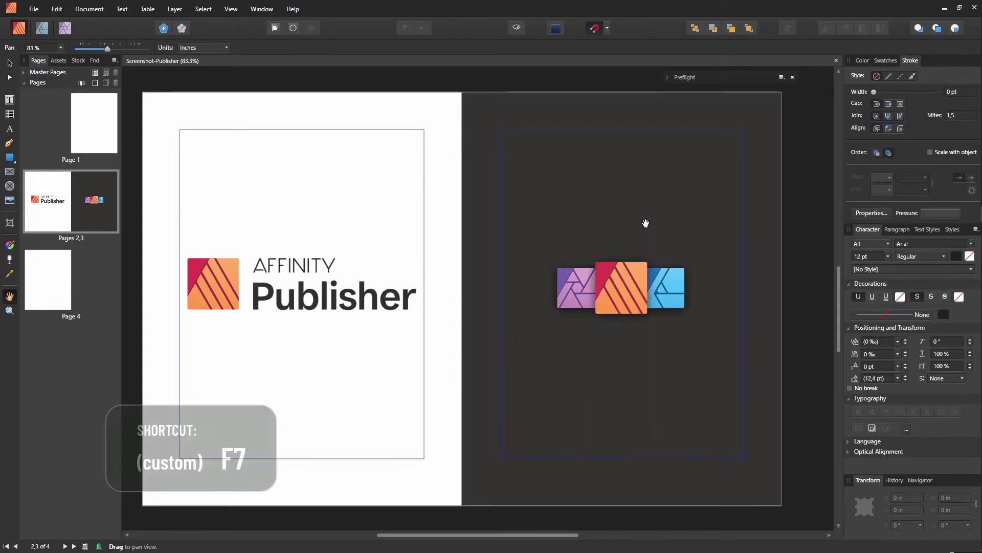
key("F7")
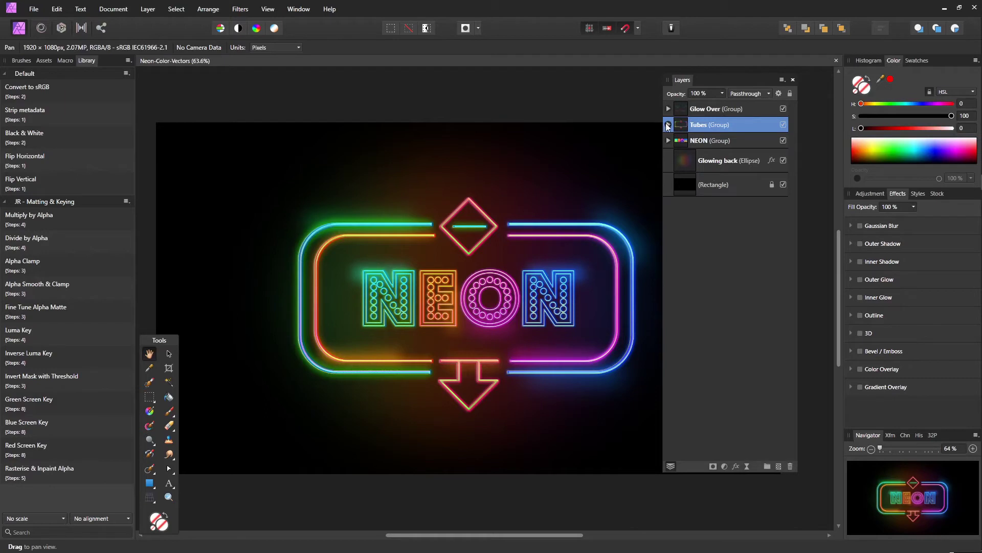
left_click(667, 125)
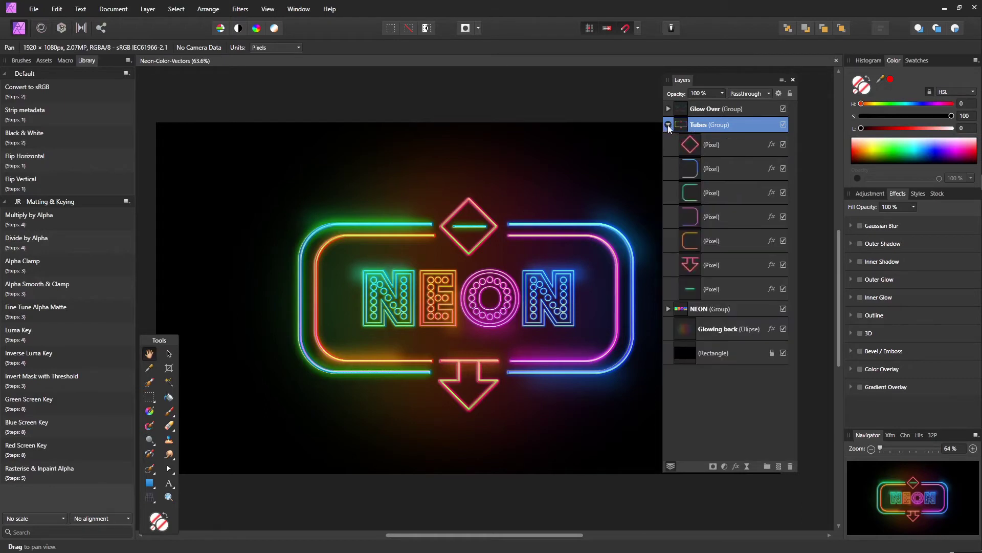
left_click(668, 124)
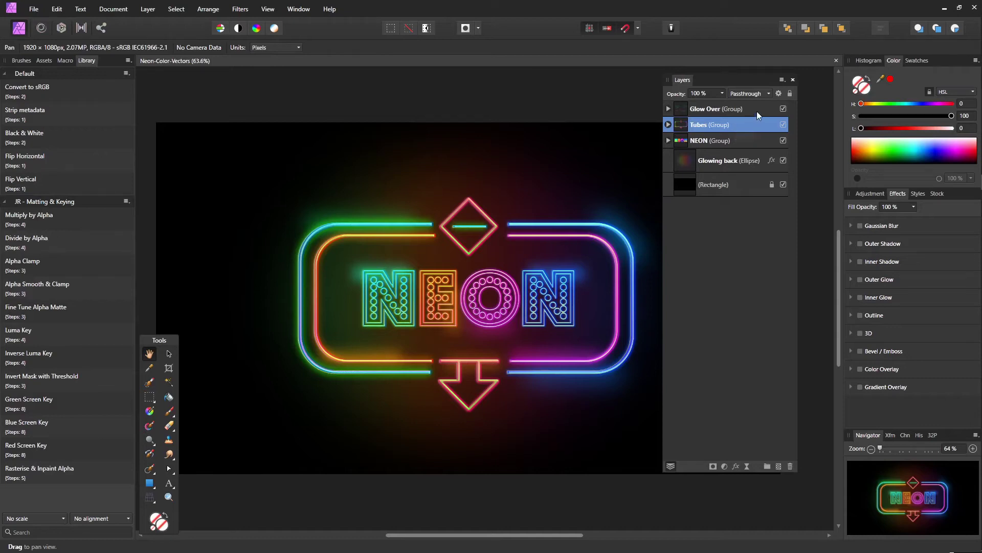
Step: Turn Show Group Thumbnails off in the Layers panel menu, then turn it back on
left_click(781, 81)
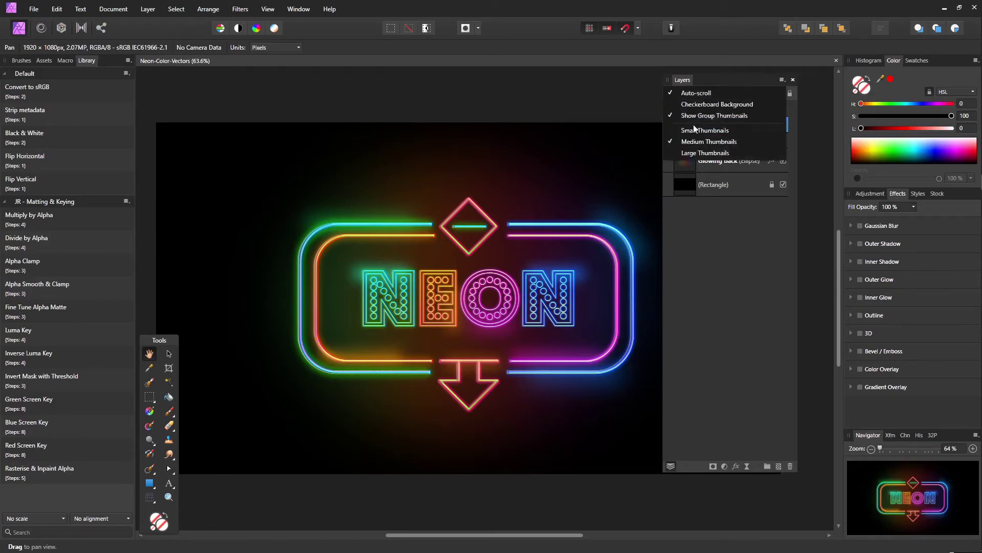
left_click(747, 116)
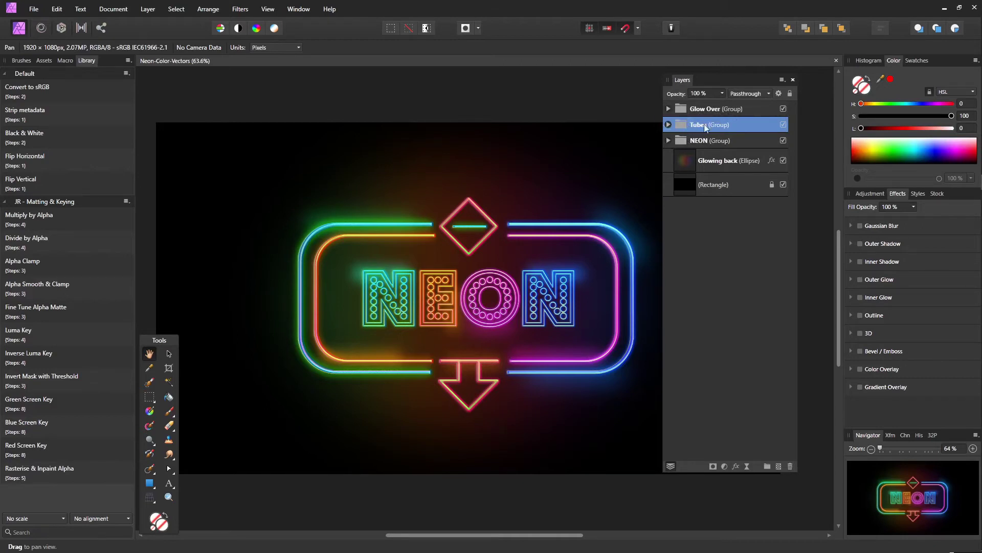
left_click(781, 80)
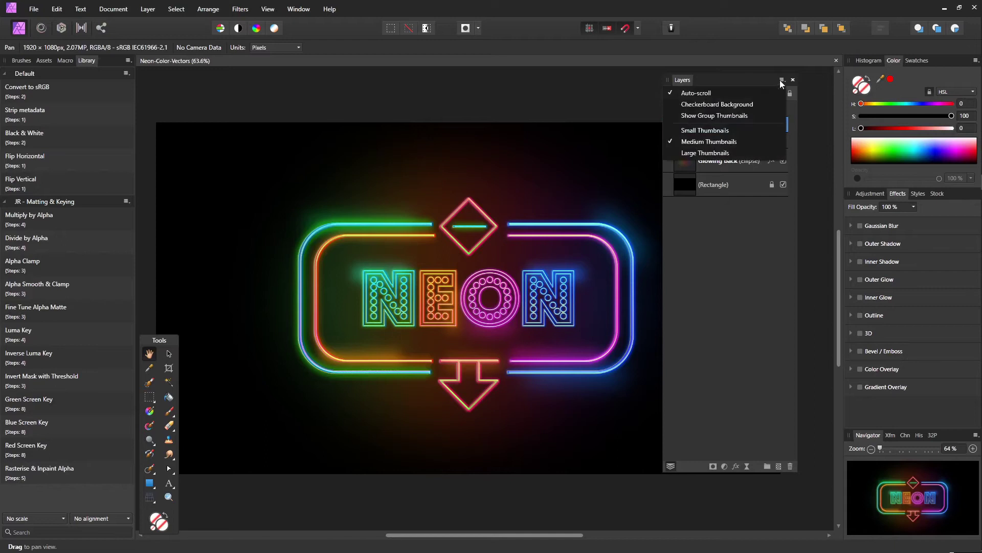
left_click(729, 116)
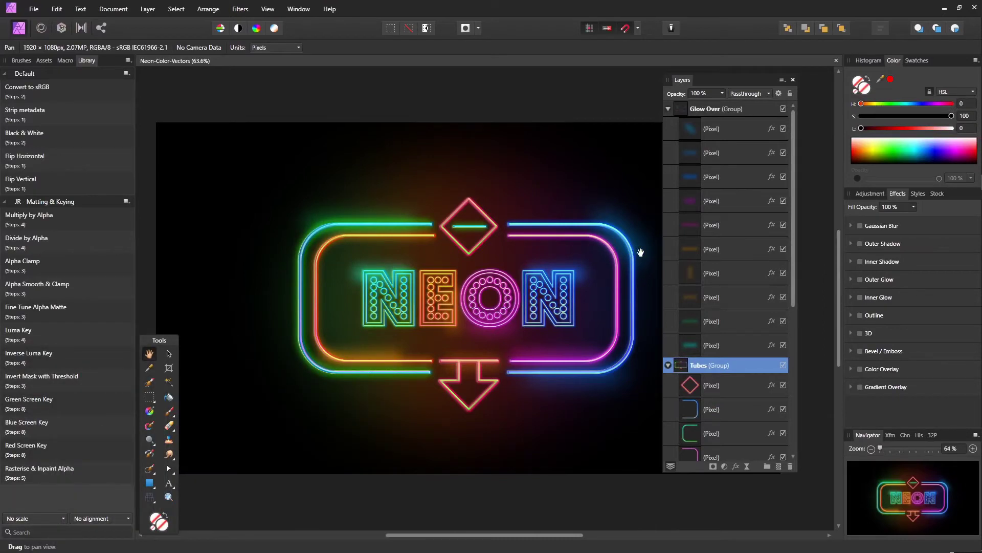
Step: Shrink the layer thumbnails to the small size and scroll the list to see more layers
left_click(781, 81)
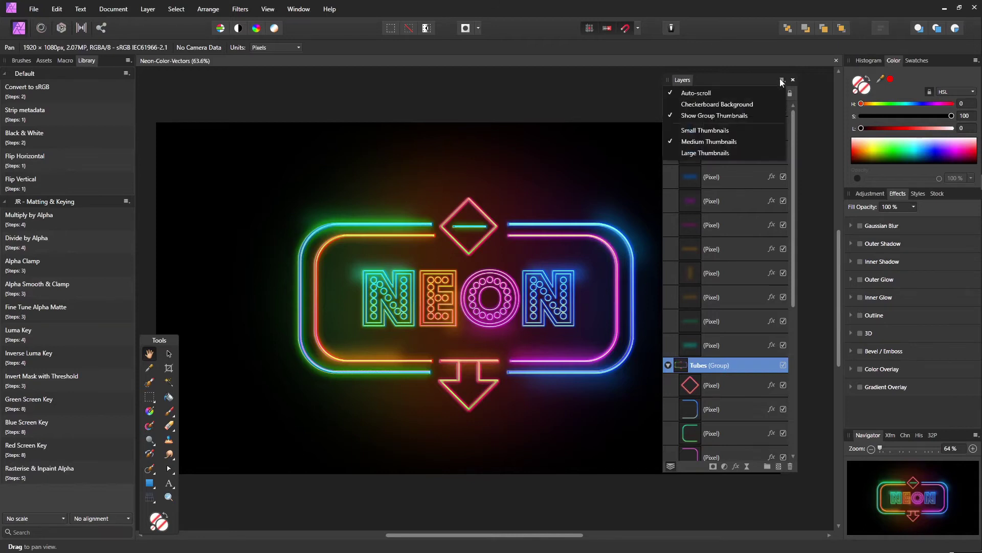
left_click(729, 135)
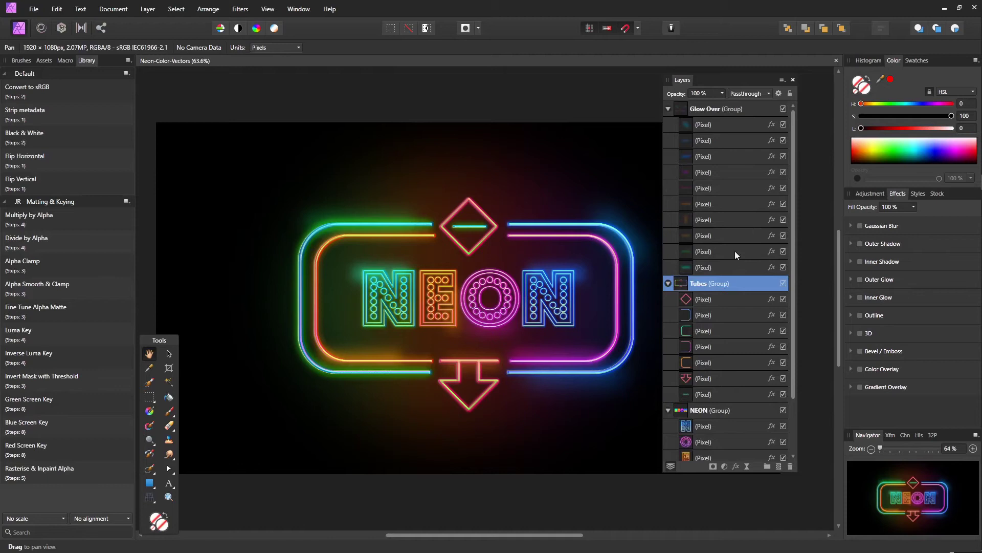
scroll(732, 261, "down", 2)
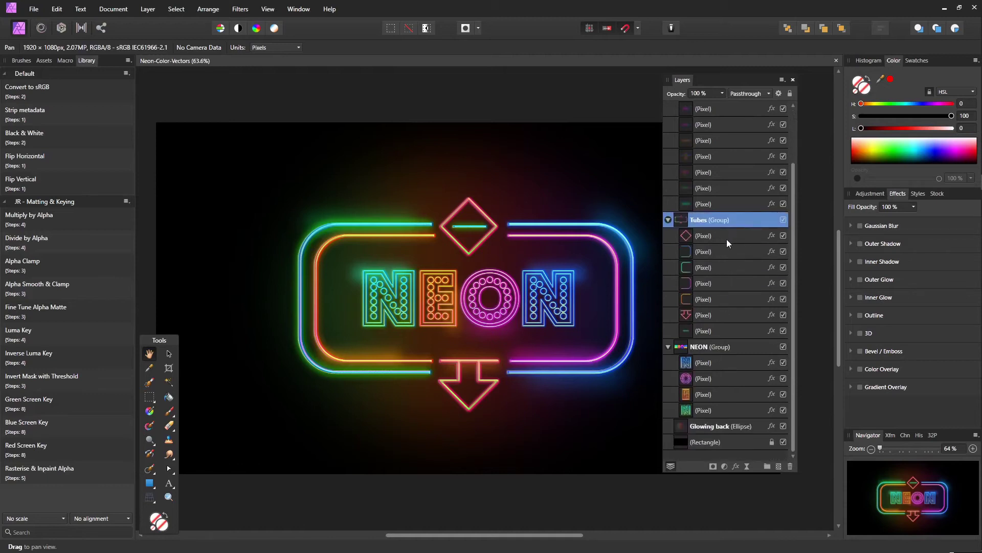
scroll(729, 227, "up", 2)
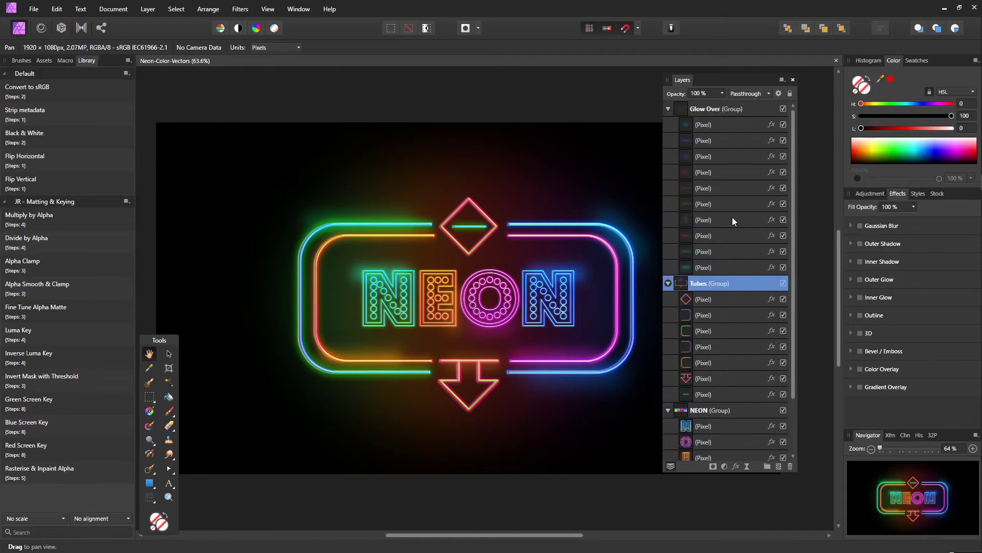
Step: Switch the layer thumbnails to medium, then to the largest size, and scroll through the list
left_click(782, 81)
left_click(734, 143)
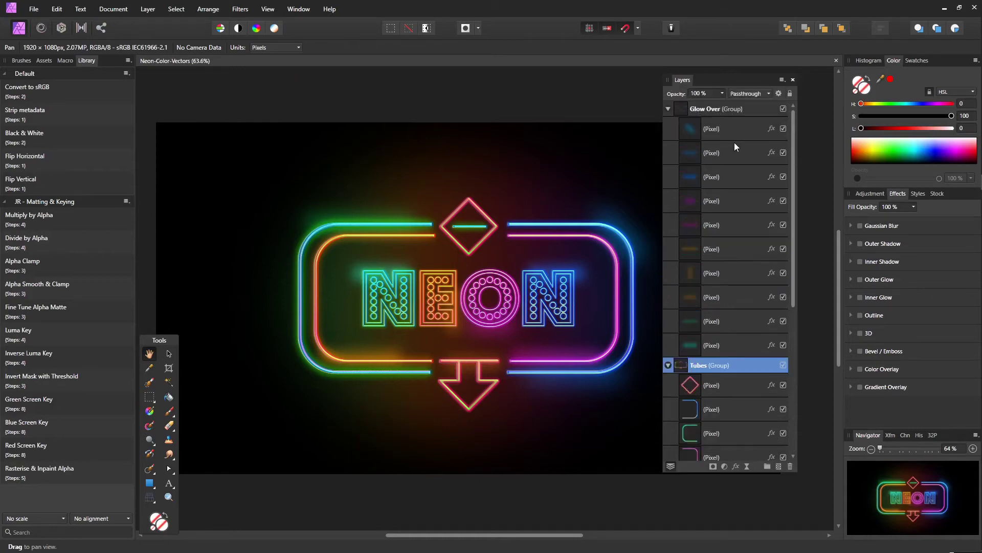
left_click(780, 80)
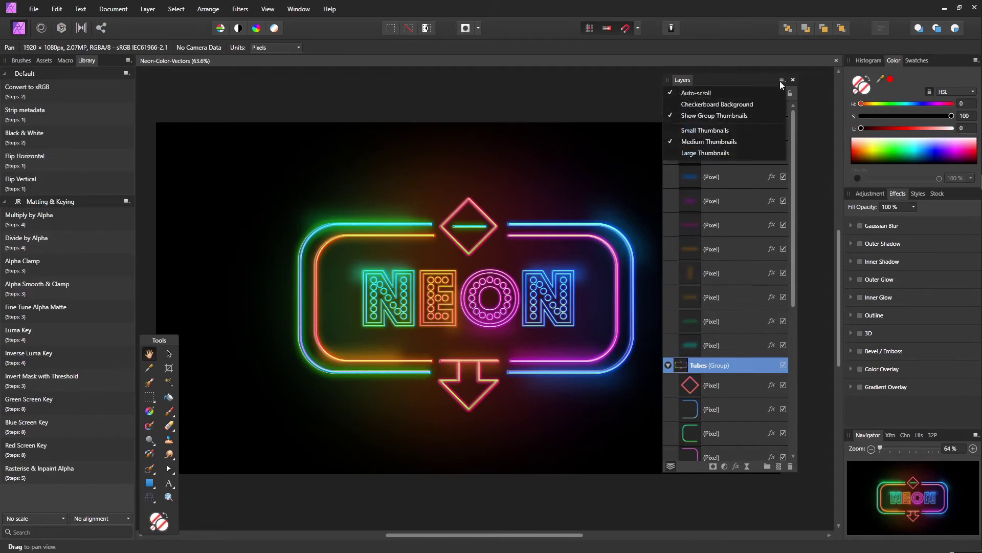
left_click(728, 152)
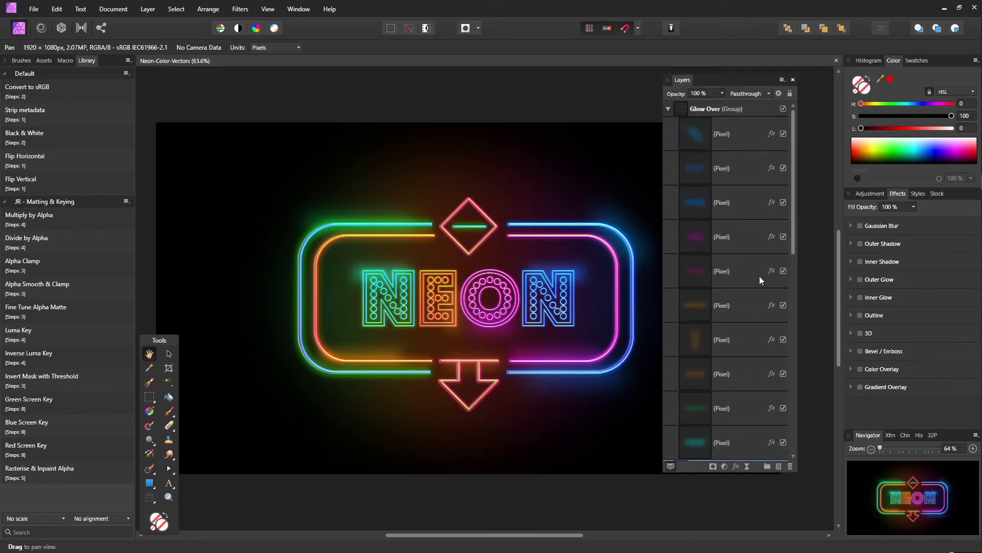
scroll(759, 276, "down", 10)
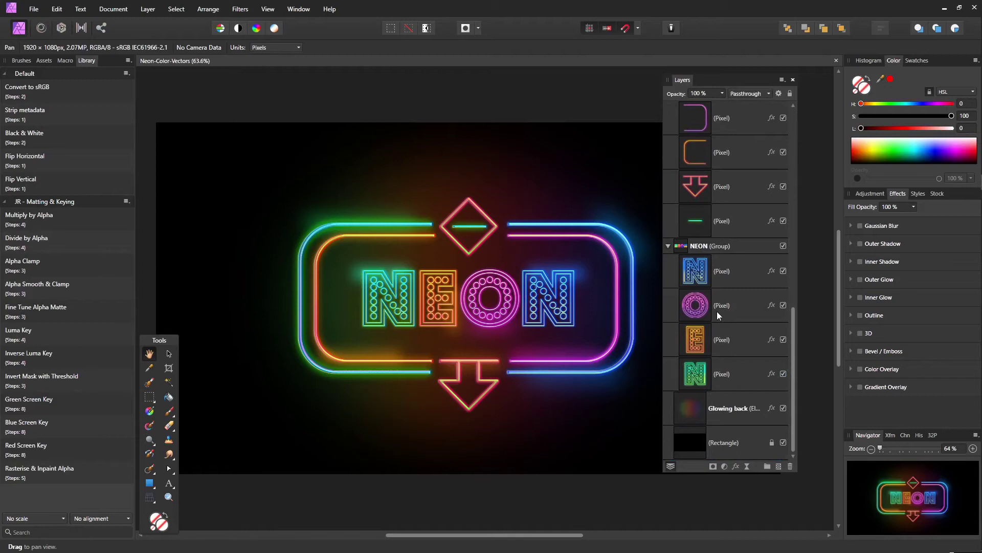
scroll(722, 304, "up", 3)
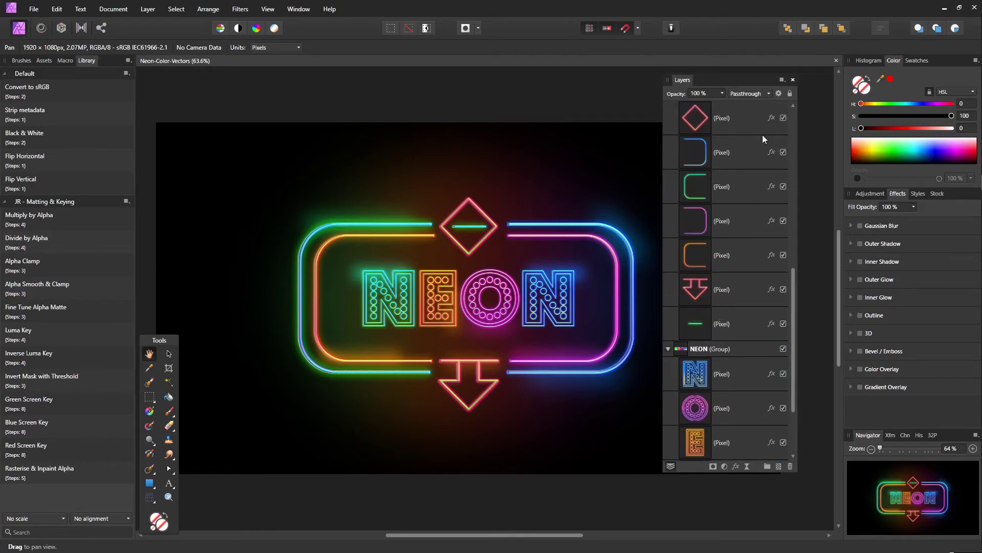
Step: Show a checkerboard behind the layer thumbnails and scroll down the list
left_click(782, 80)
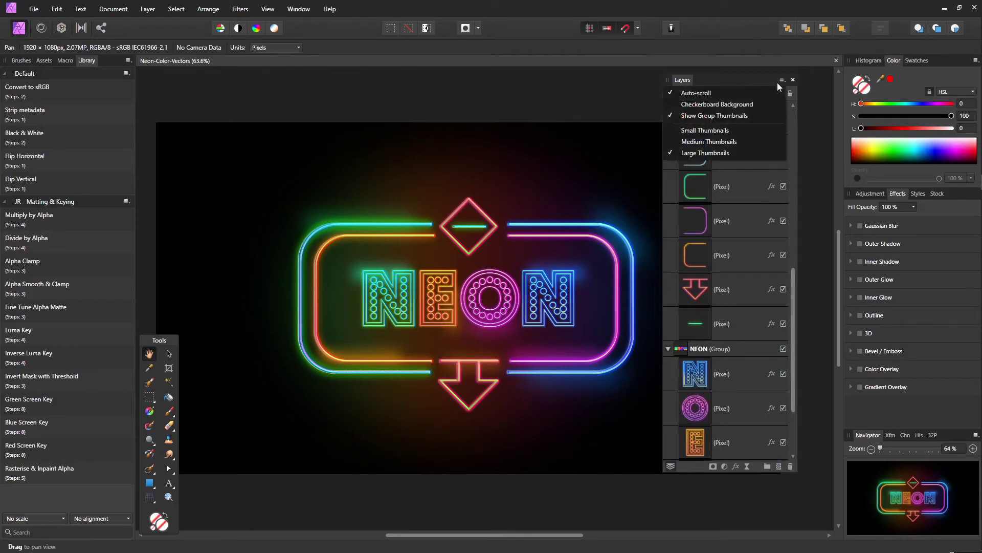
left_click(741, 104)
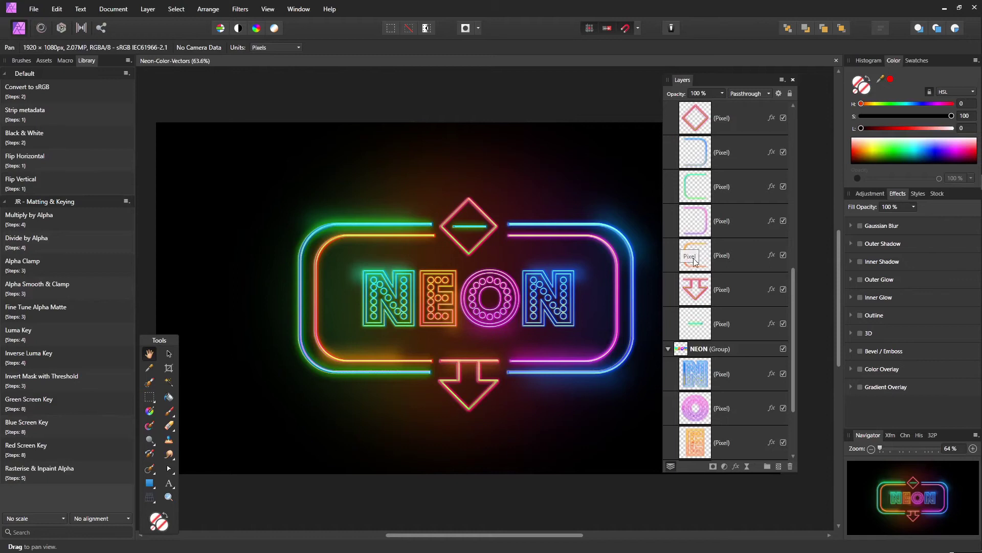
scroll(693, 233, "down", 3)
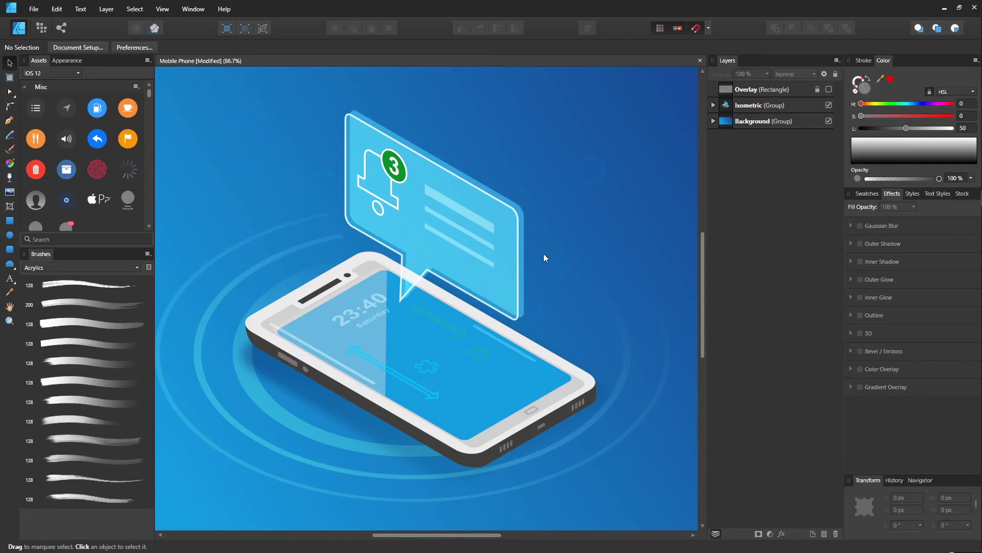
Step: Select the green 3 badge and use Find in Layers Panel to reveal its ellipse under Isometric › Chat Buble › Number
left_click(395, 176)
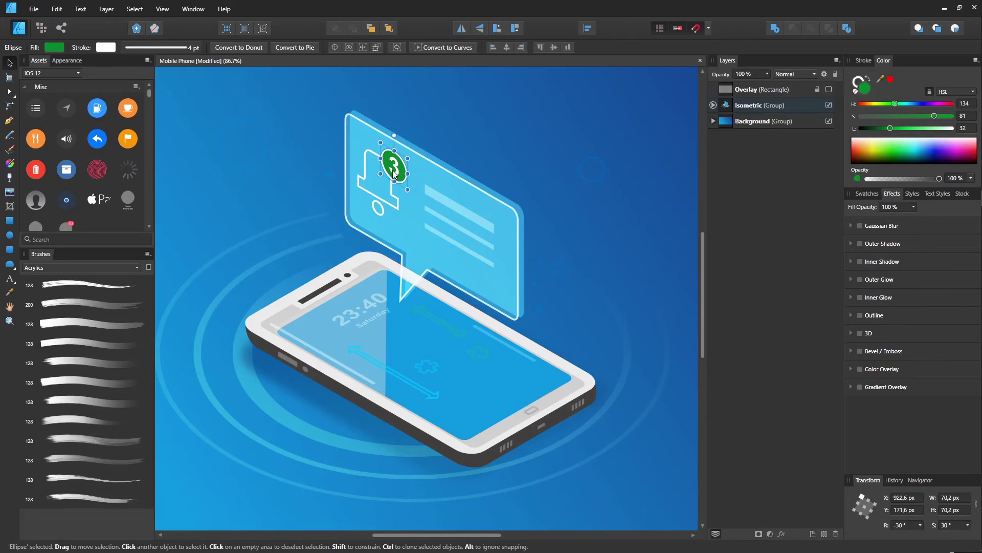
right_click(392, 171)
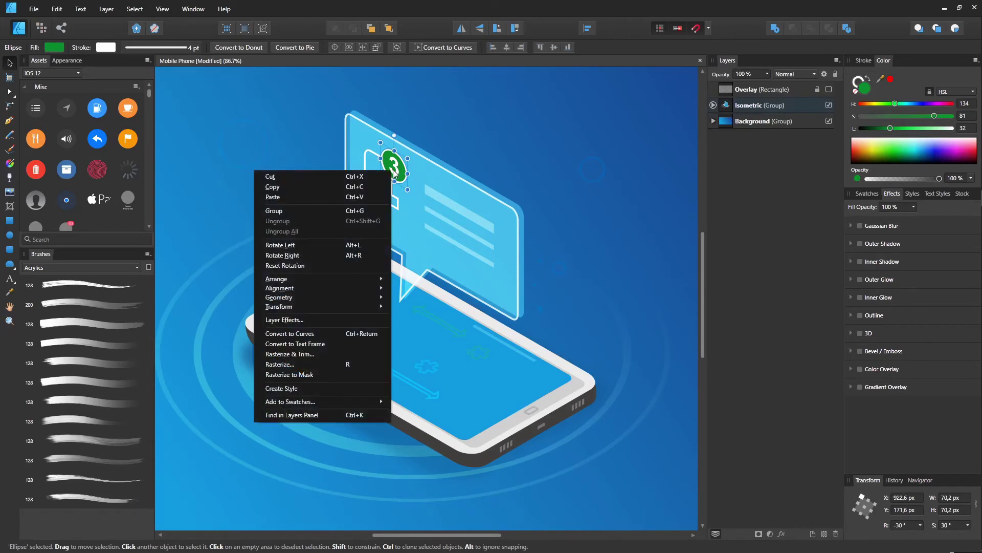
left_click(334, 413)
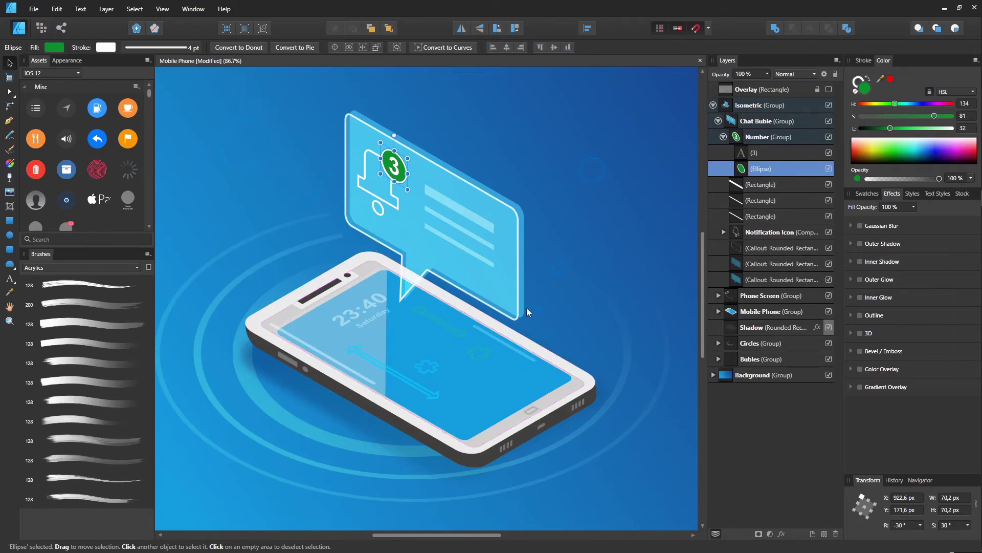
Step: Enable Show Selection in Layers Panel in the User Interface preferences and close Preferences
left_click(57, 9)
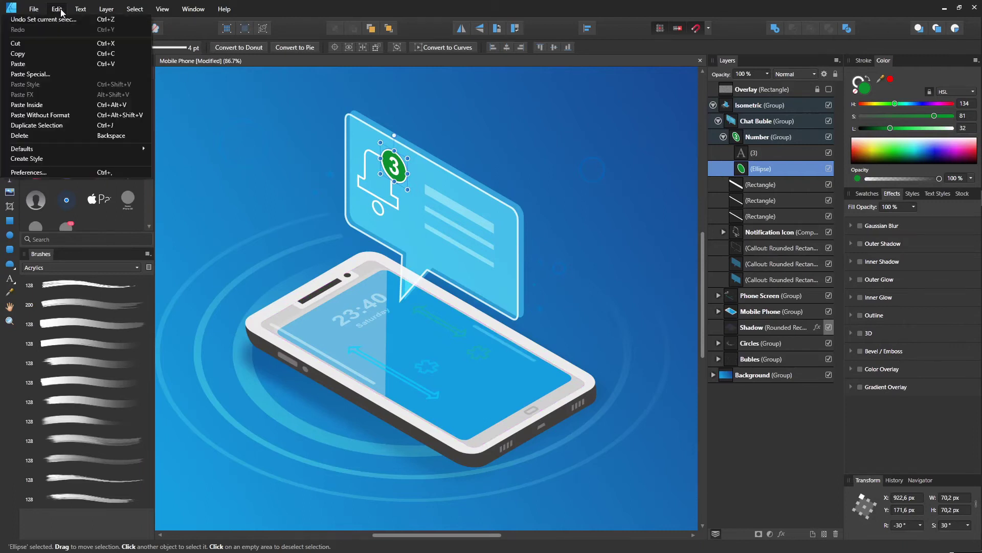
left_click(85, 173)
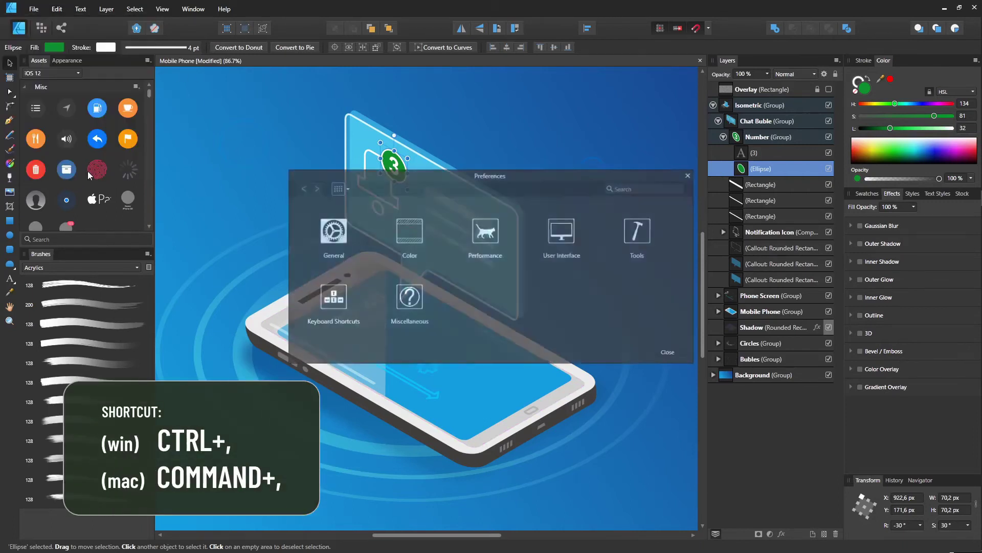
left_click(565, 231)
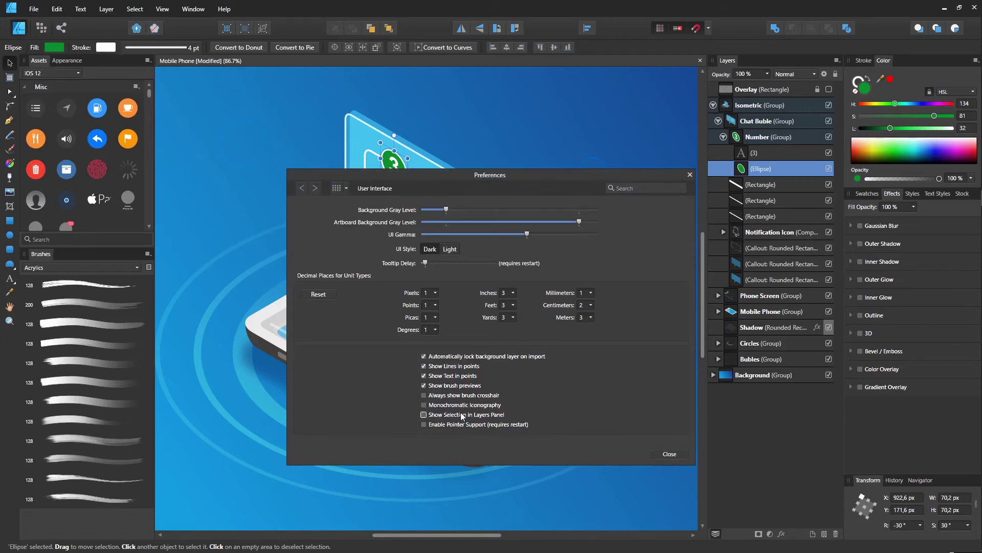
left_click(443, 416)
left_click(671, 455)
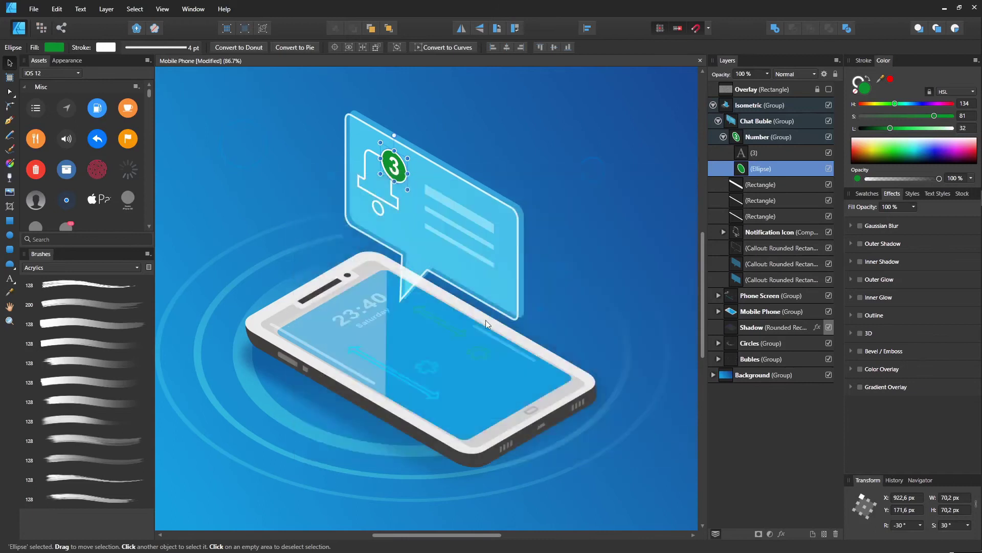
Step: Select the chat text, 23:40 time, star, bell and a ring, then confirm Auto-scroll in the panel menu
left_click(458, 213)
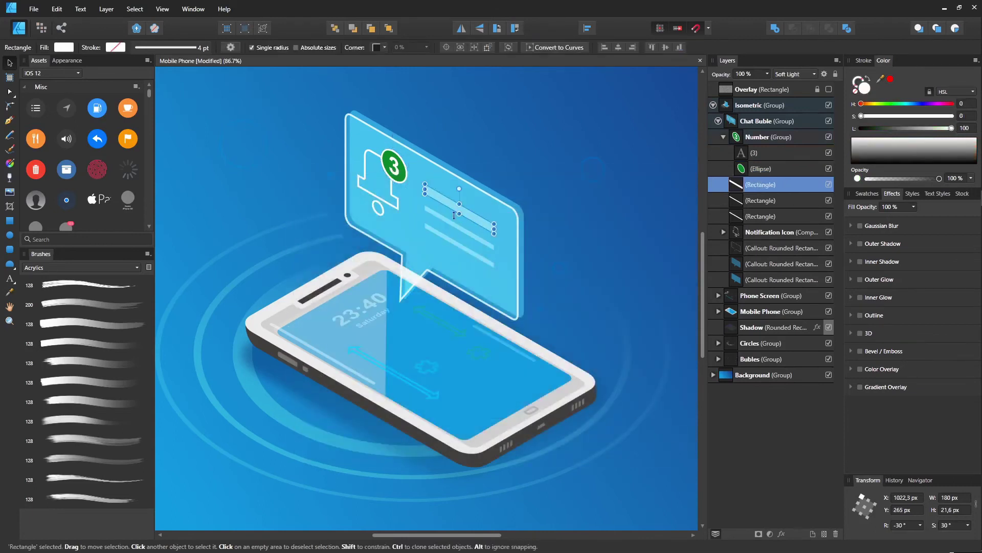
left_click(359, 309)
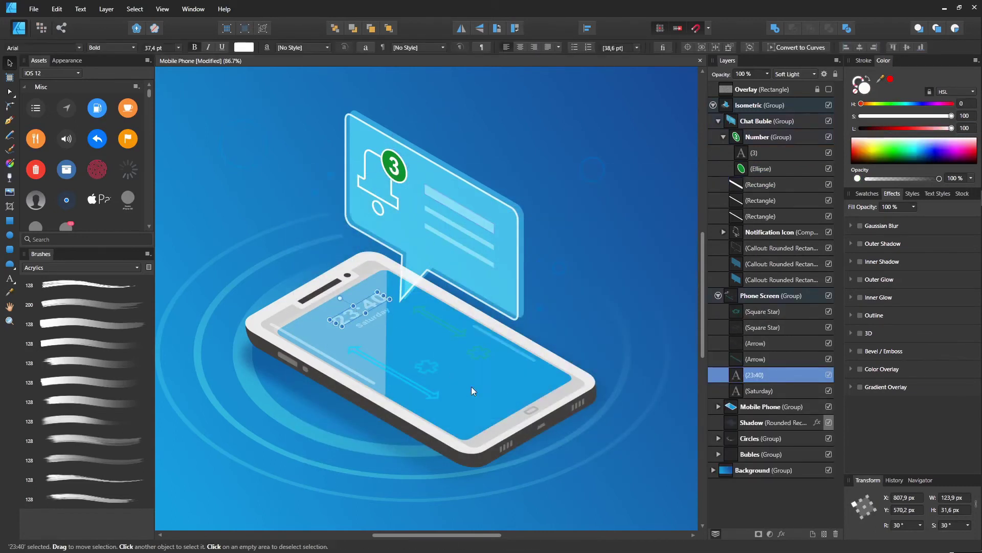
left_click(432, 369)
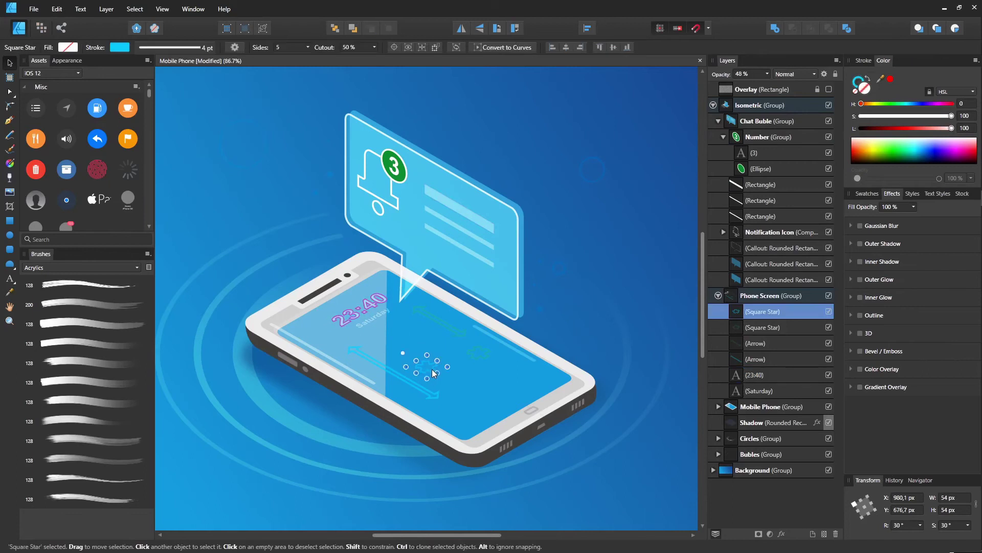
left_click(380, 208)
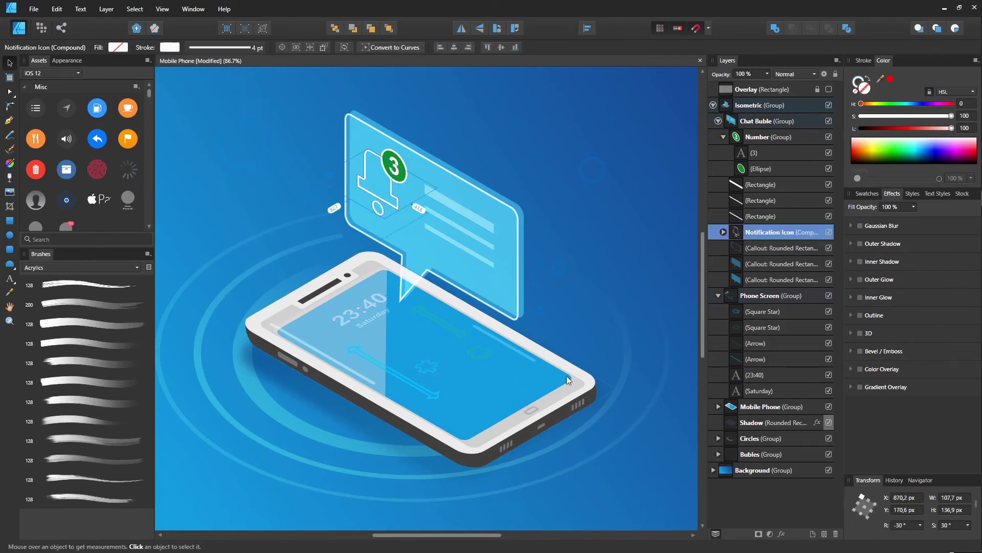
left_click(625, 338)
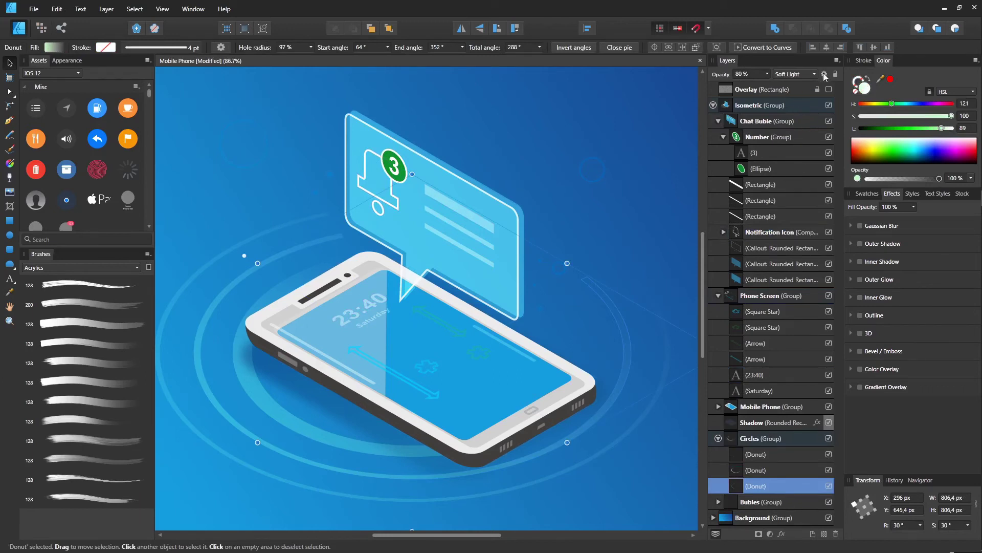
left_click(837, 61)
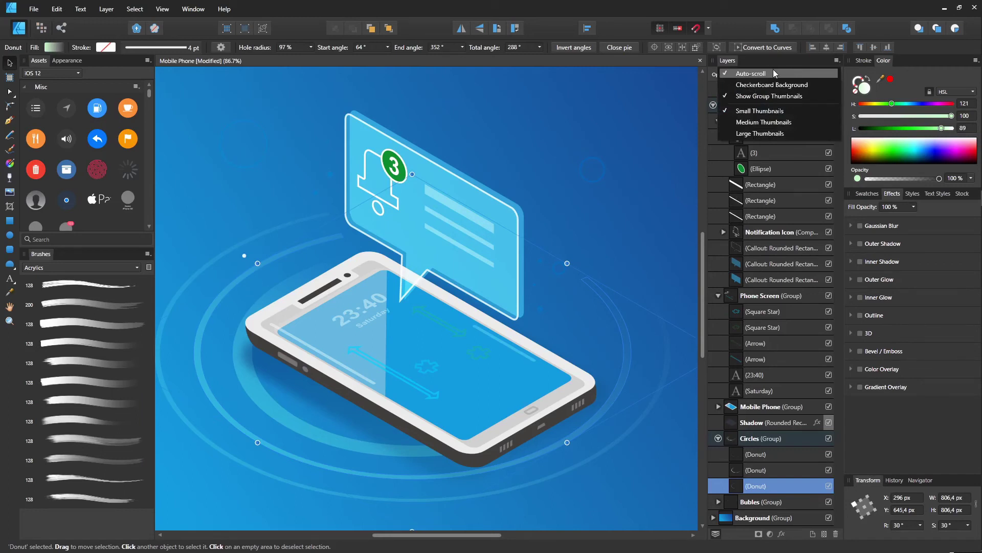
left_click(804, 60)
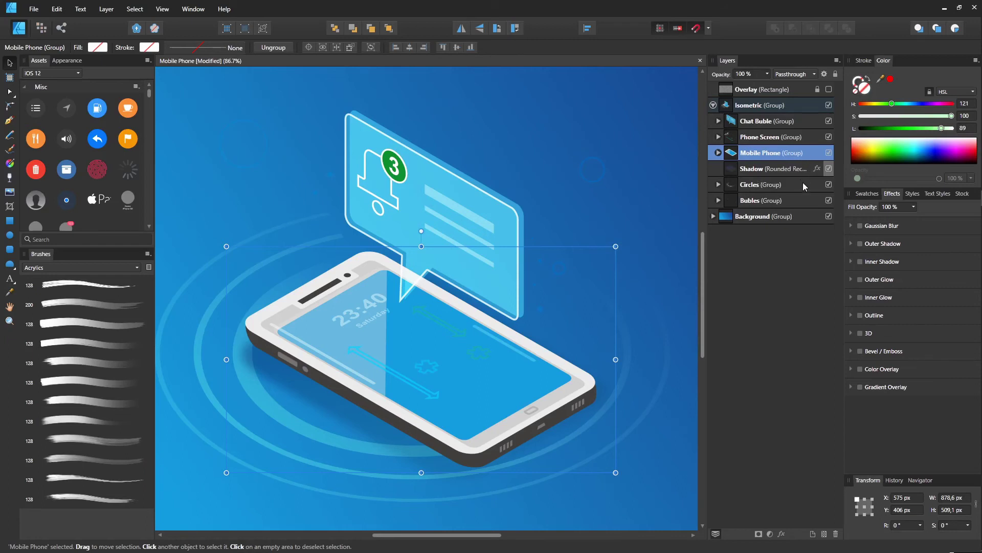
Step: Tag the Mobile Phone group blue and the Phone Screen group green
right_click(806, 153)
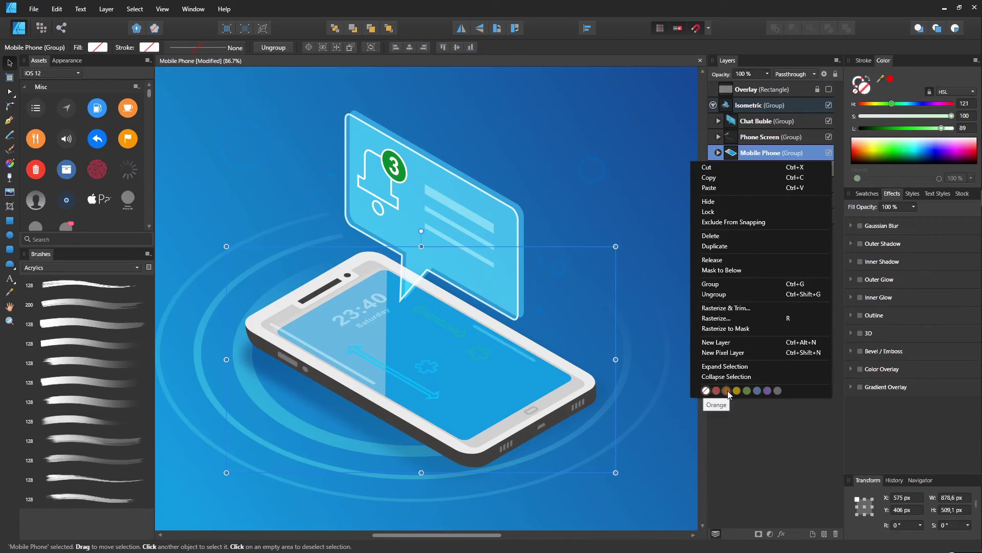
left_click(761, 390)
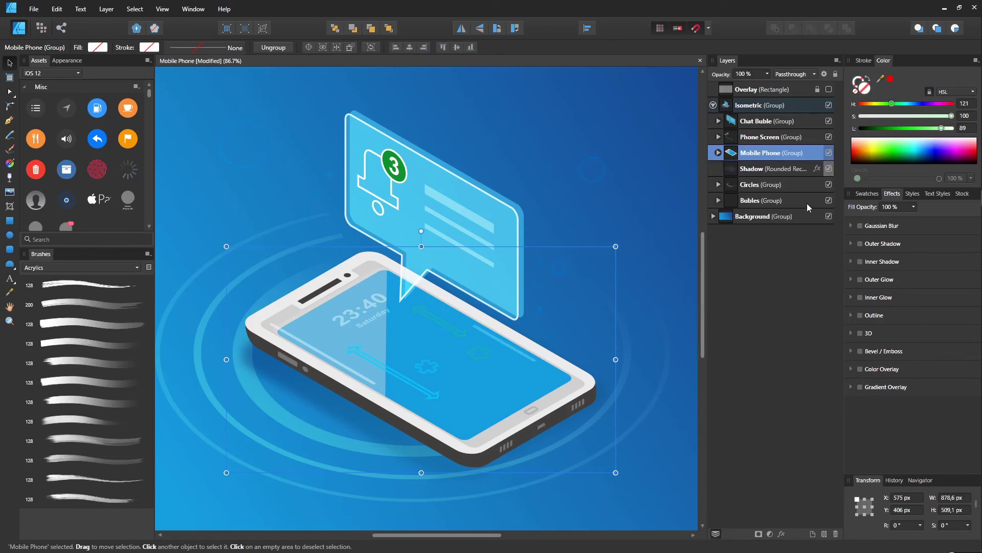
left_click(812, 135)
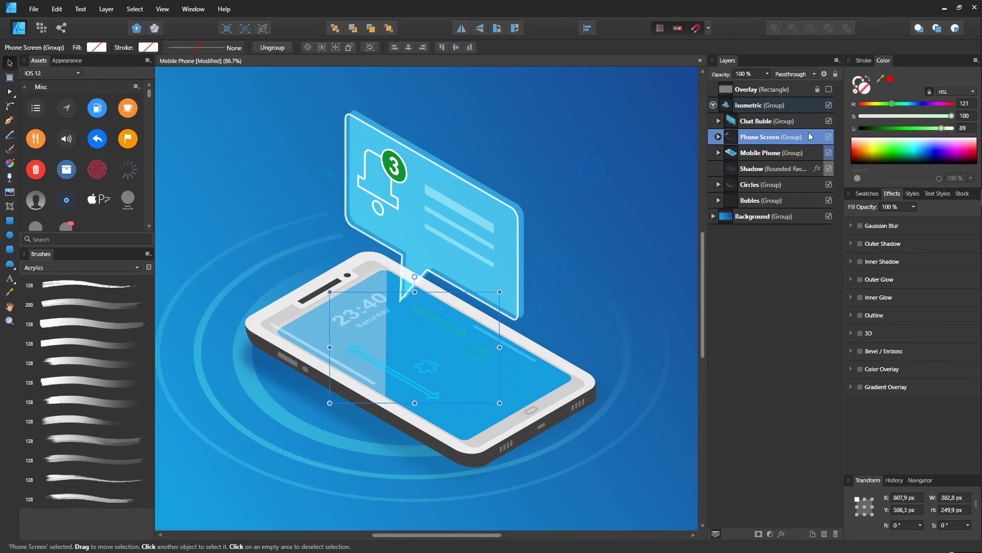
right_click(809, 132)
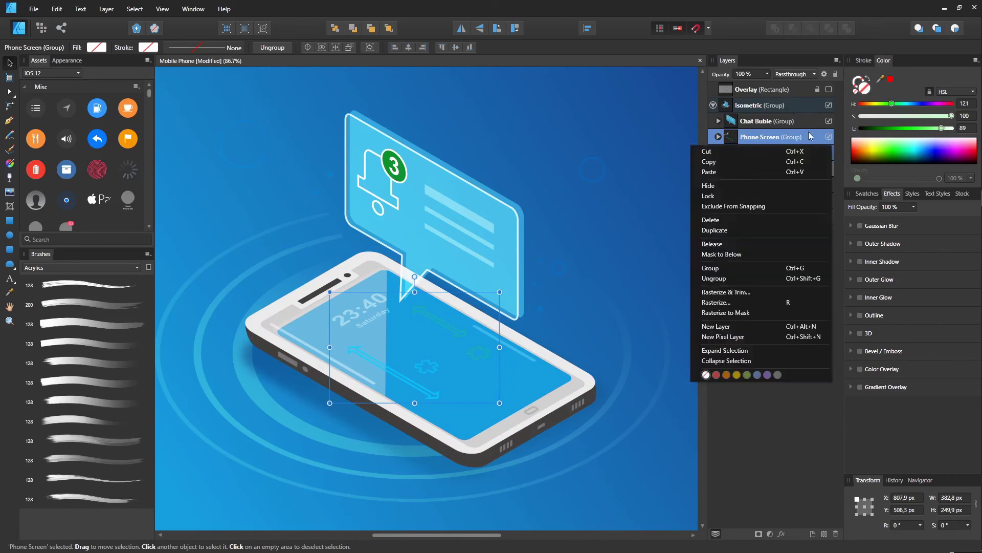
left_click(747, 375)
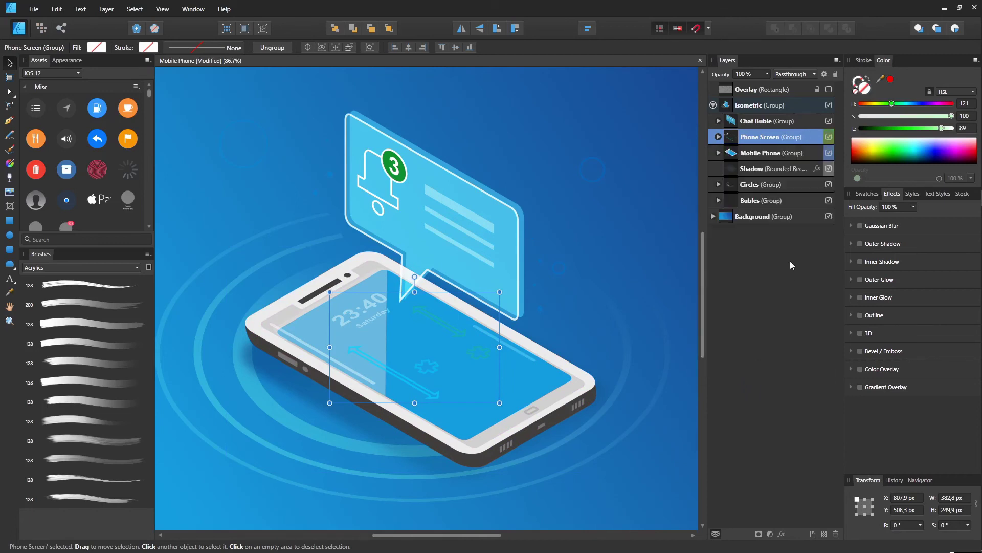
Step: Tag the Chat Buble group purple, then remove its colour tag again
left_click(804, 118)
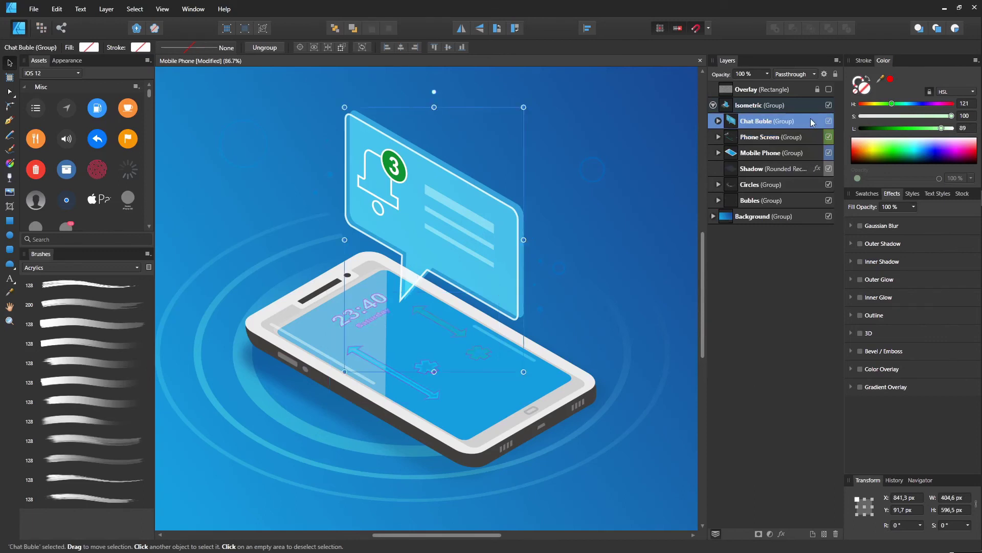
right_click(809, 119)
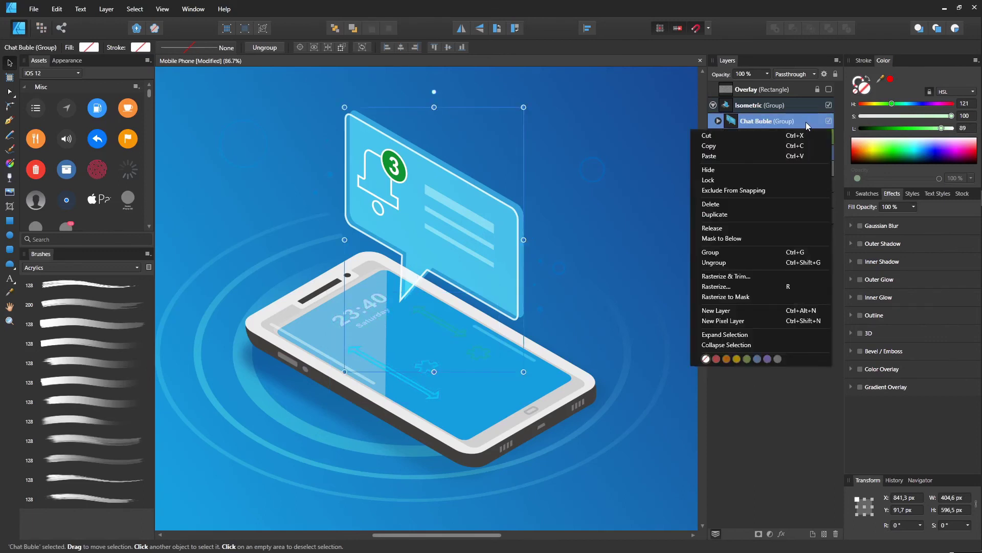
left_click(766, 359)
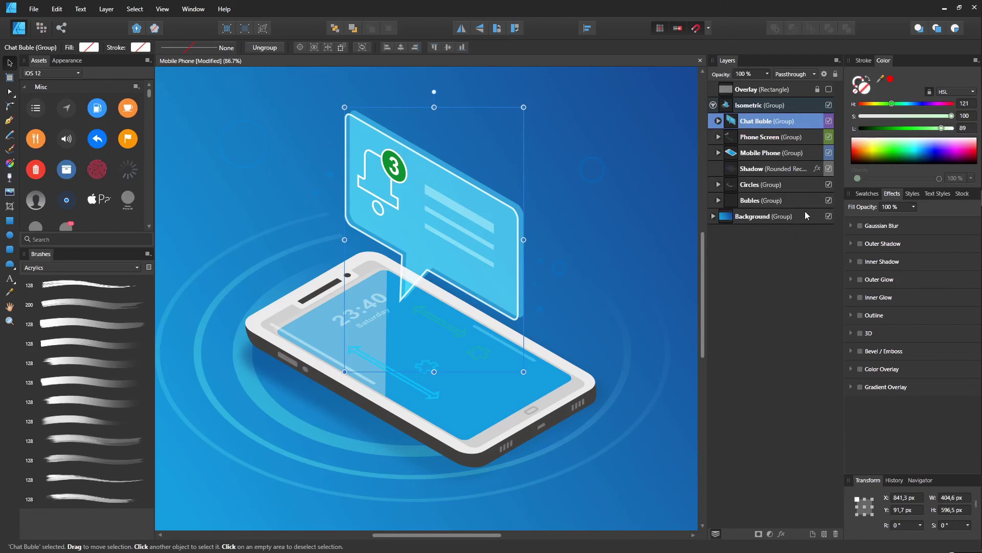
right_click(807, 122)
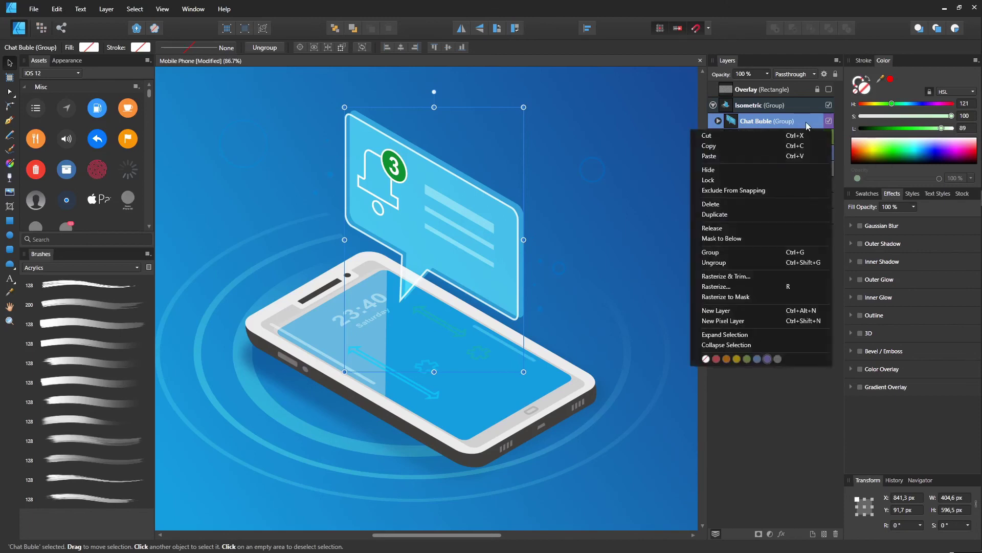
left_click(706, 359)
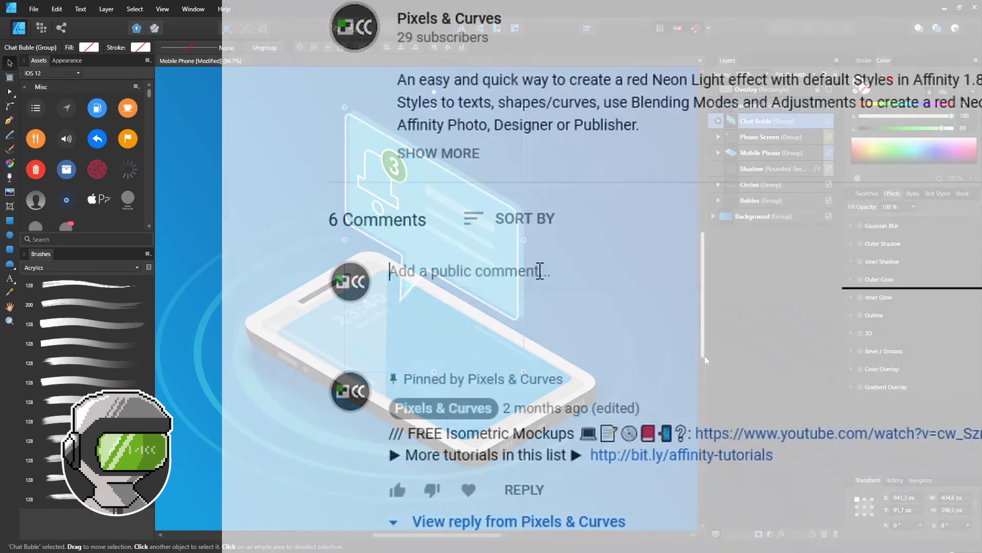
Step: Start a comment under the video: 'Can I open Affinity Photo files in Designer? If that so'
left_click(544, 264)
type("Can I op")
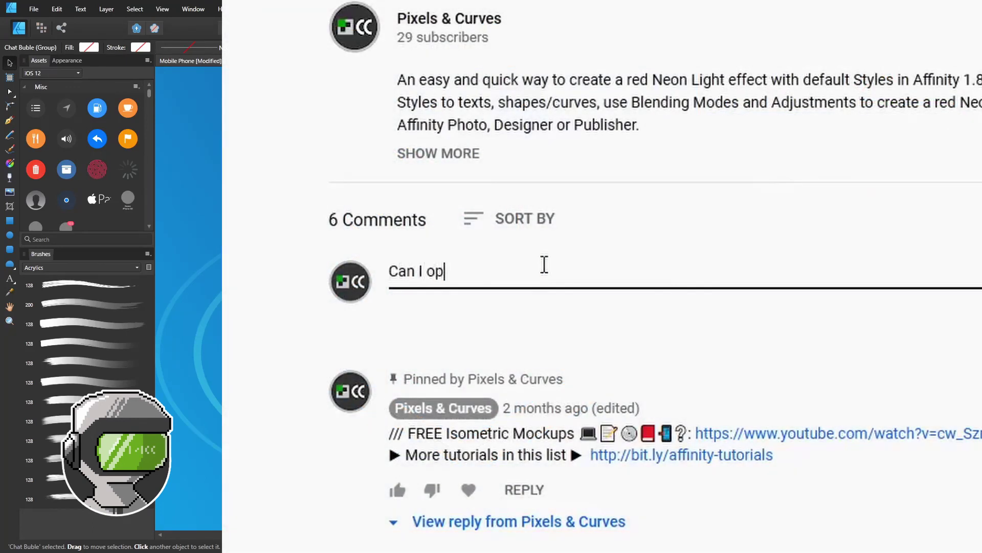
type("en Affinity Photo files")
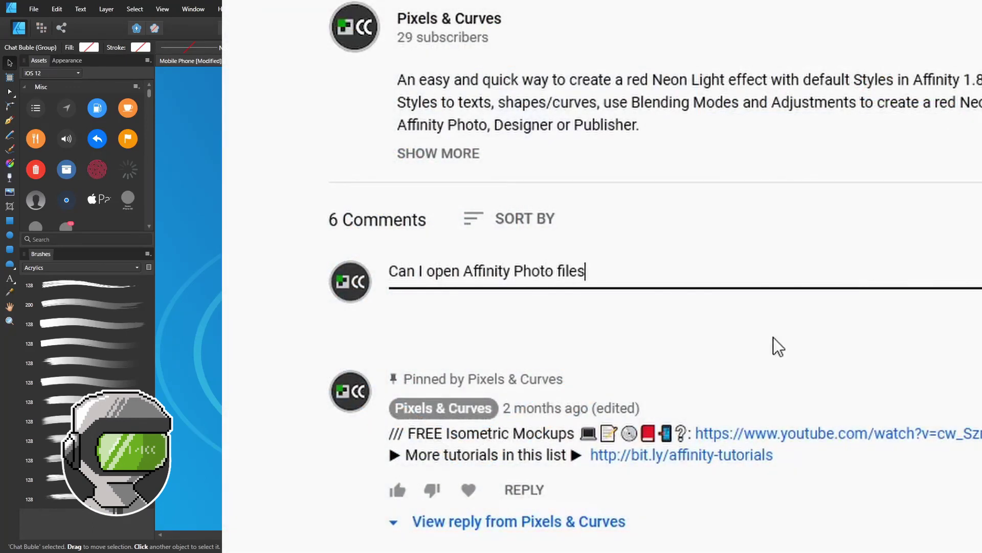
type(" in Designer? If that so")
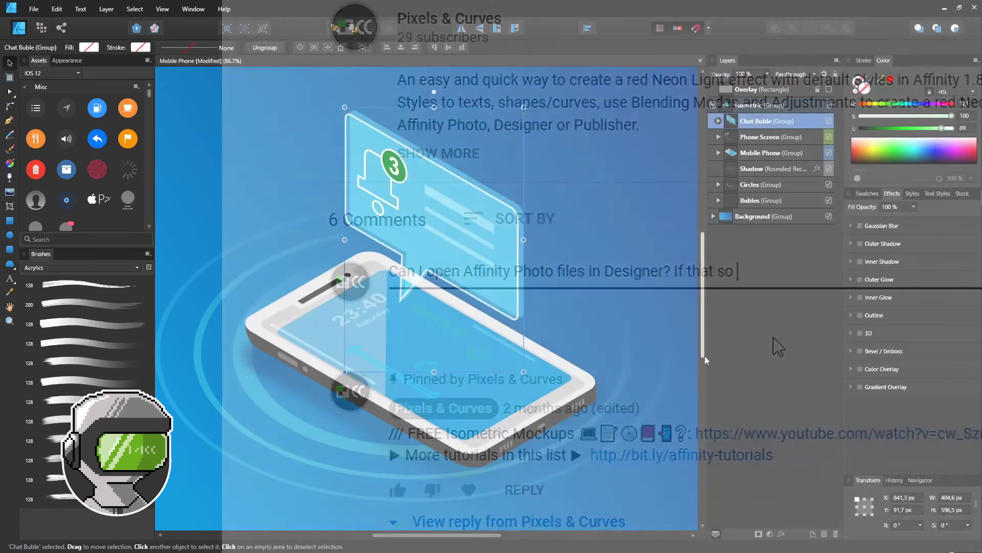